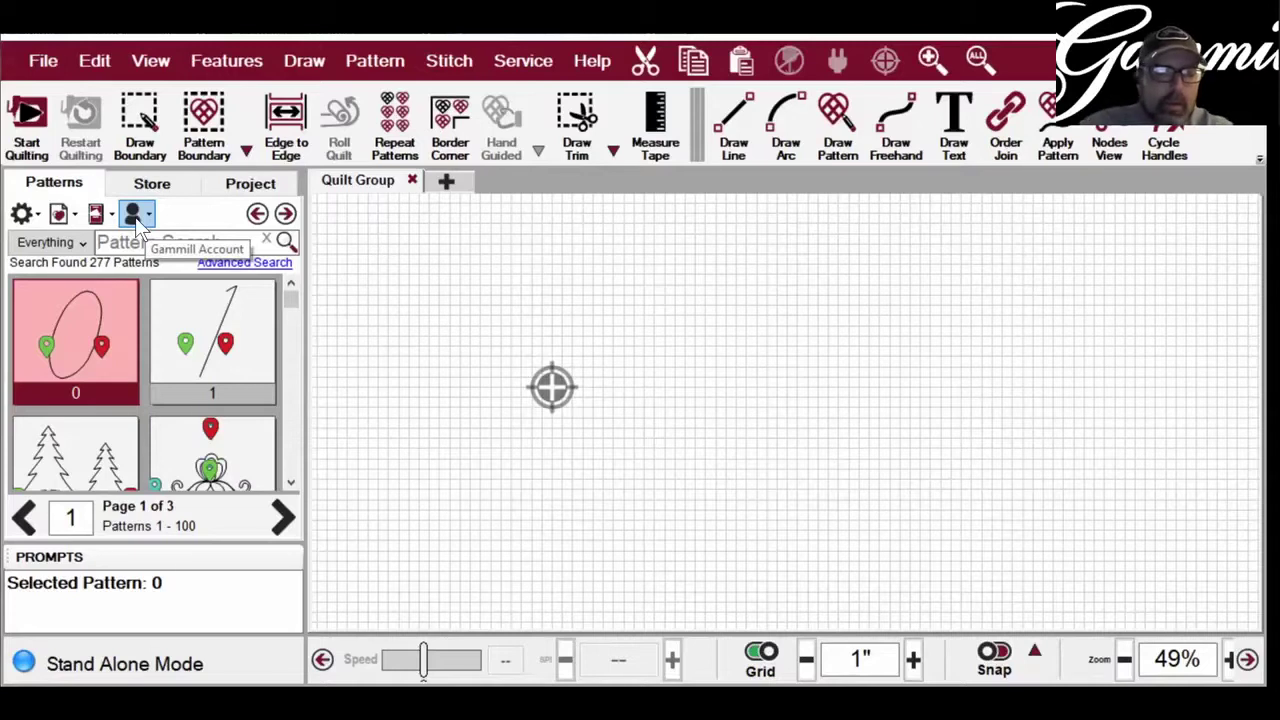
- Log in to PatternCloud with the account email and password, then copy in the starter patterns
left_click(135, 217)
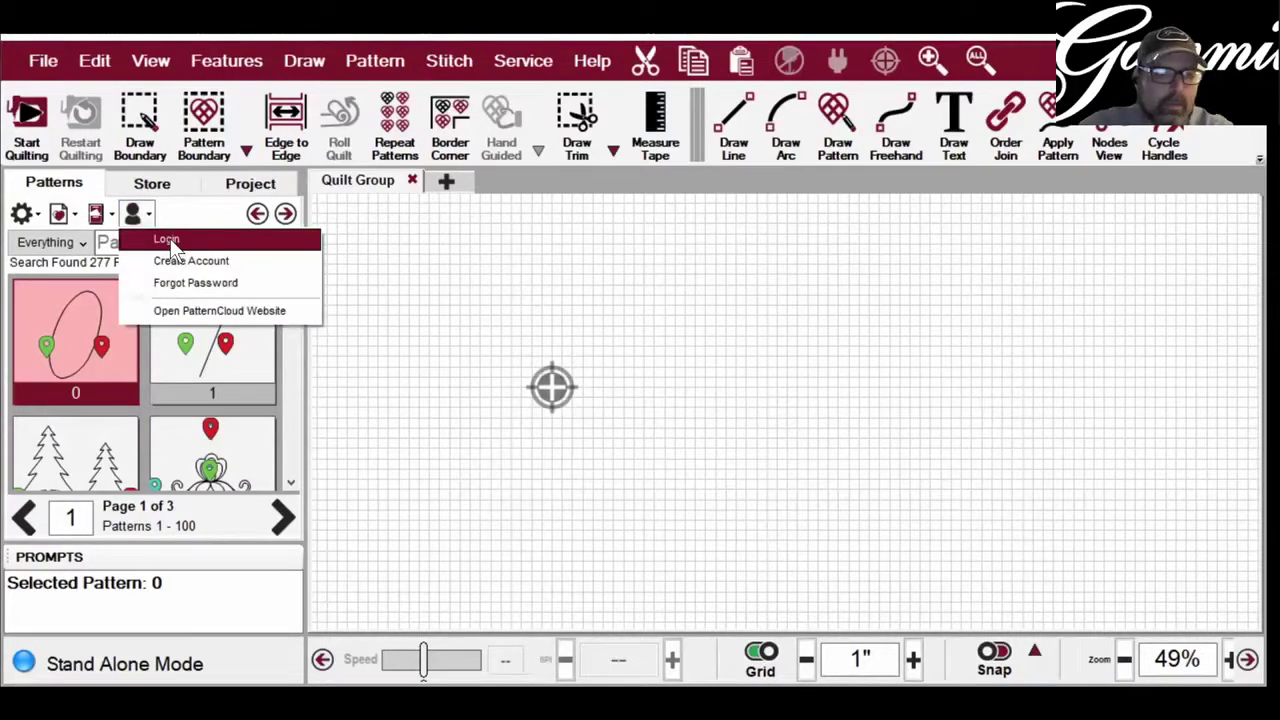
left_click(170, 240)
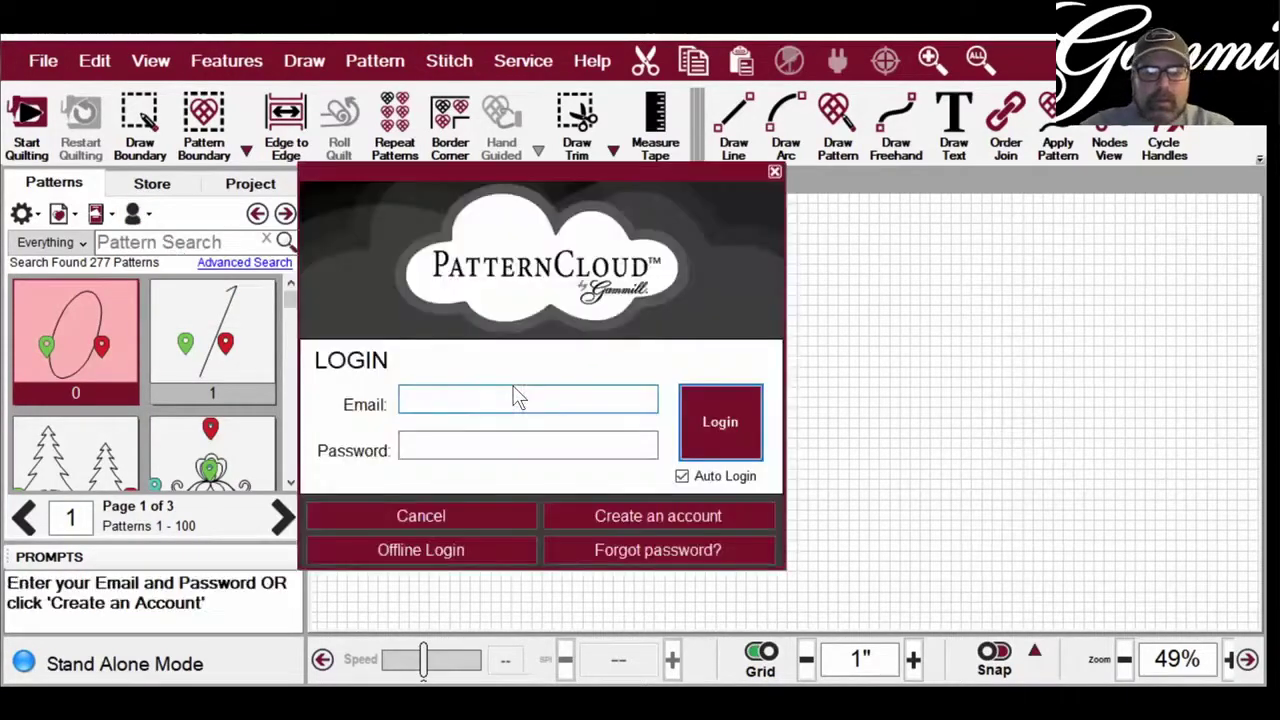
left_click(514, 397)
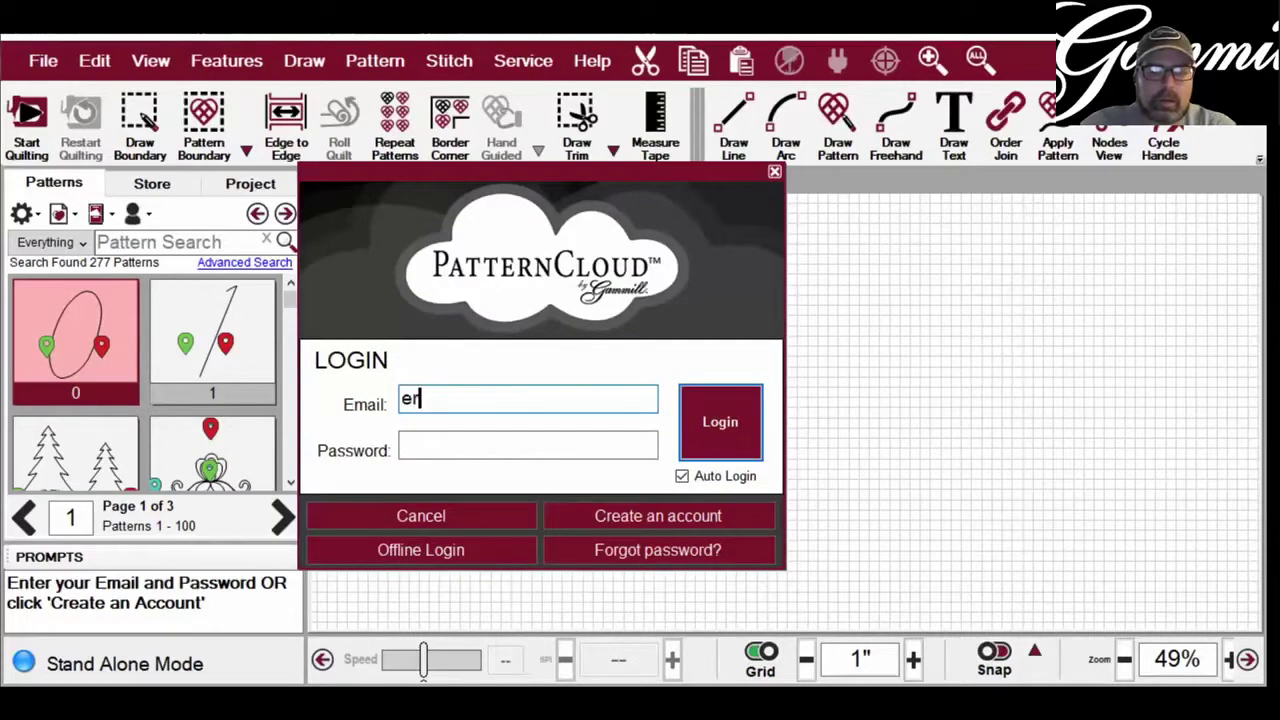
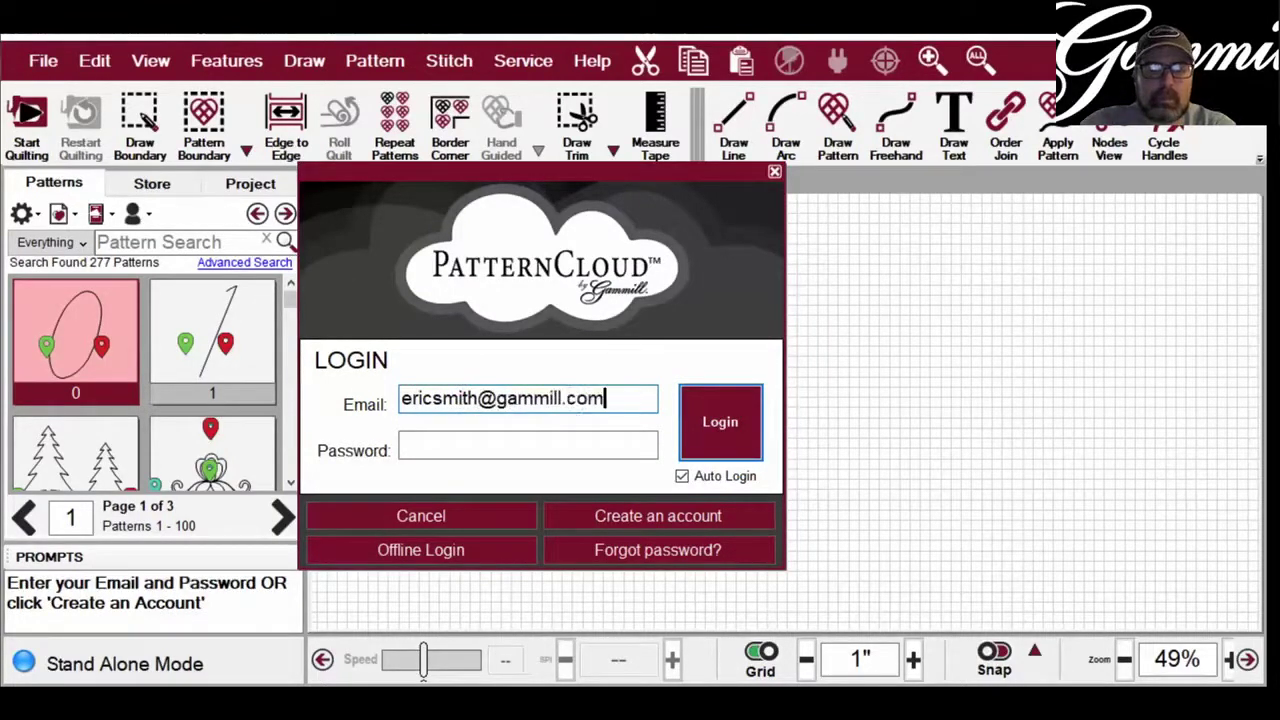
key("Tab")
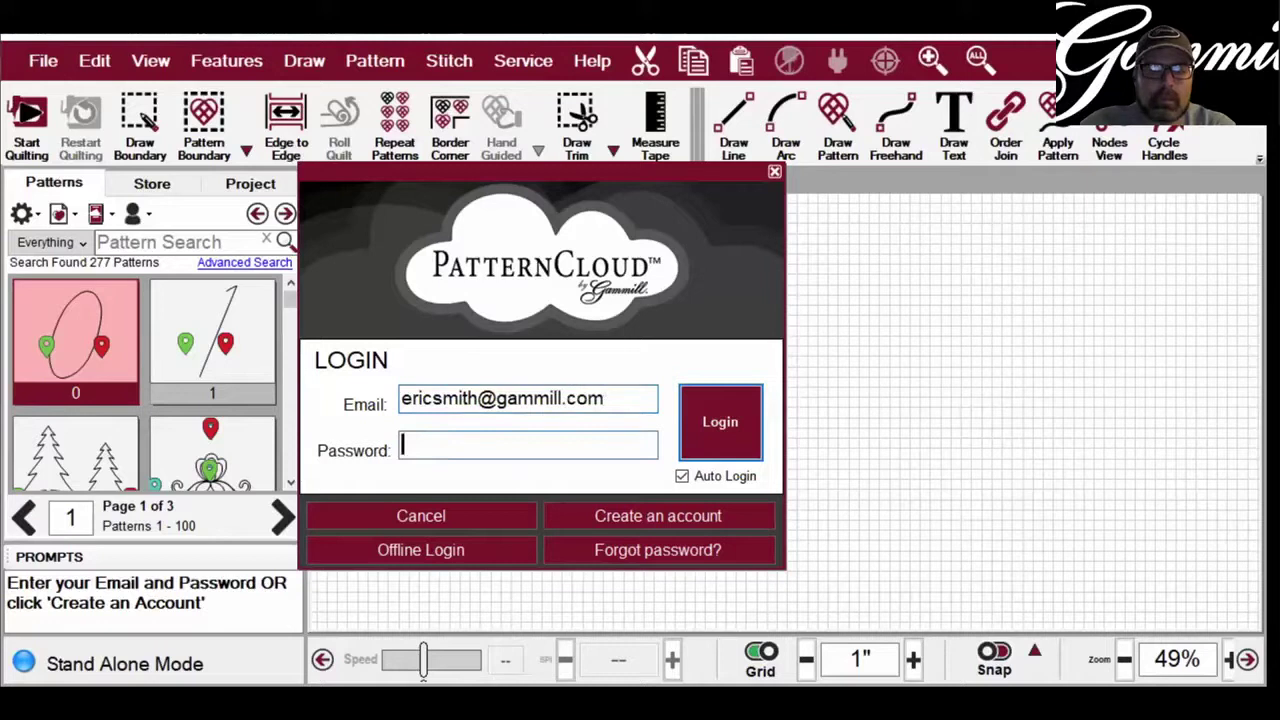
type("*********")
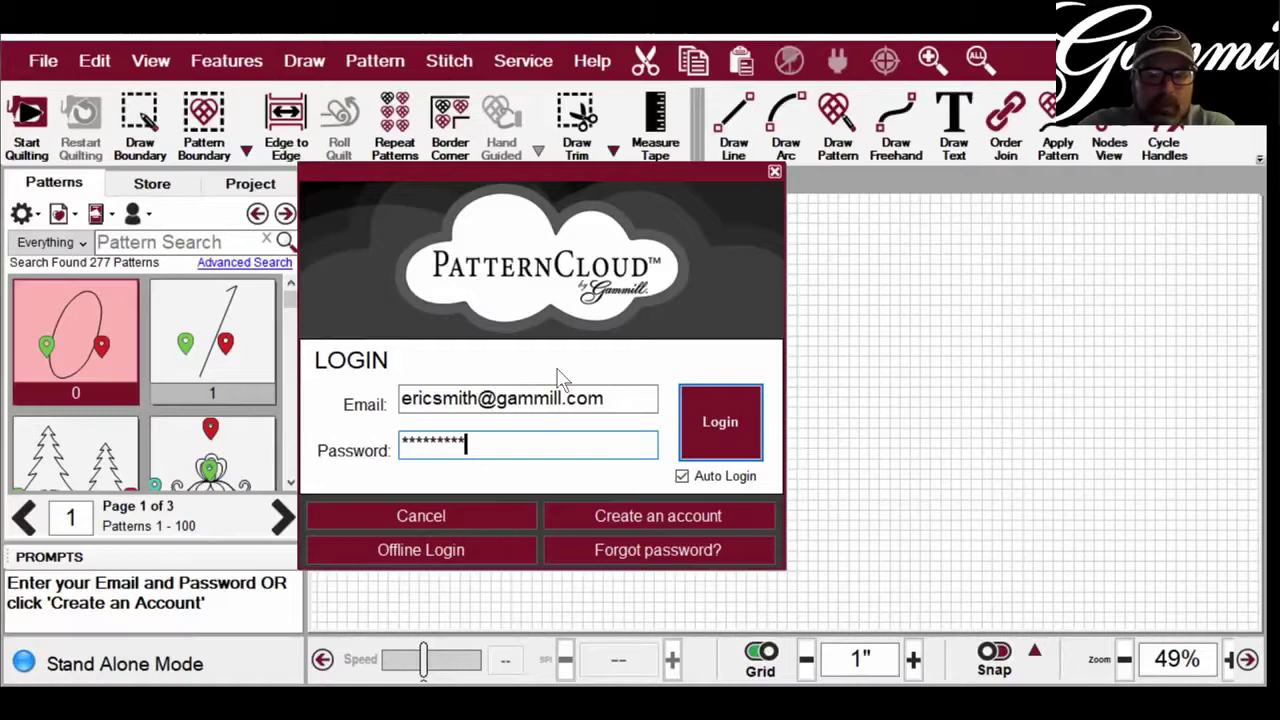
key("Return")
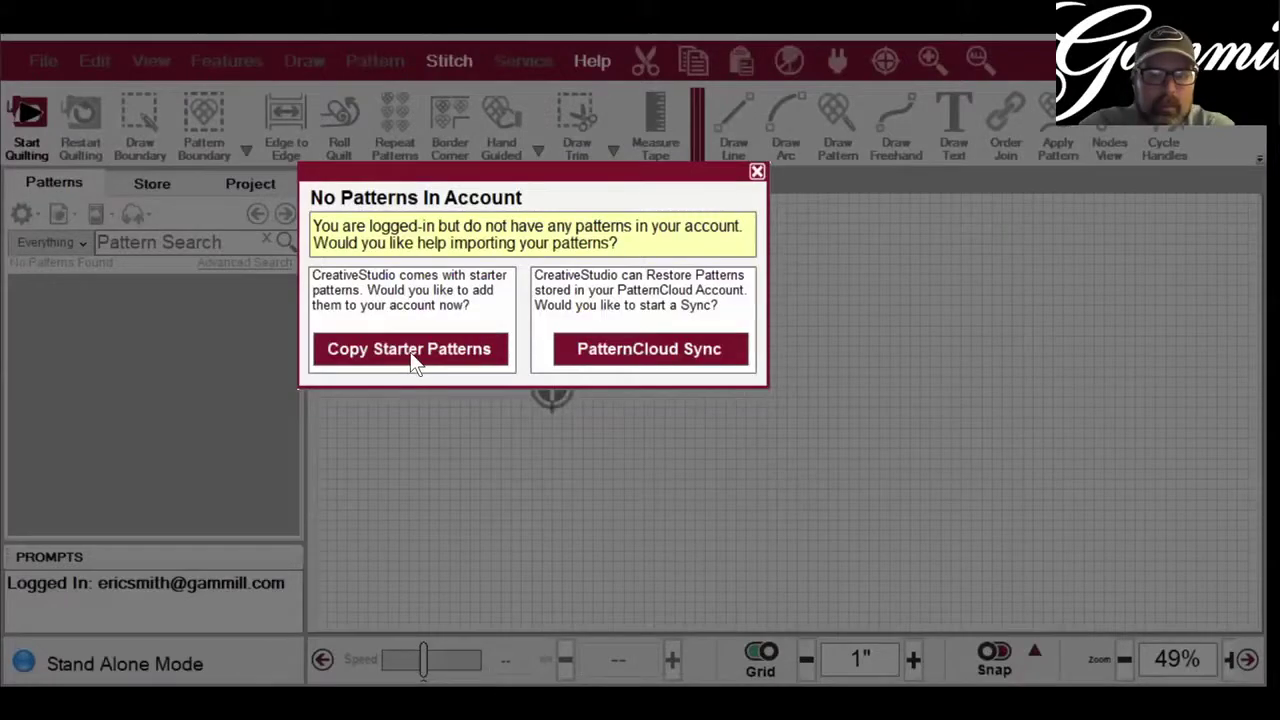
left_click(411, 351)
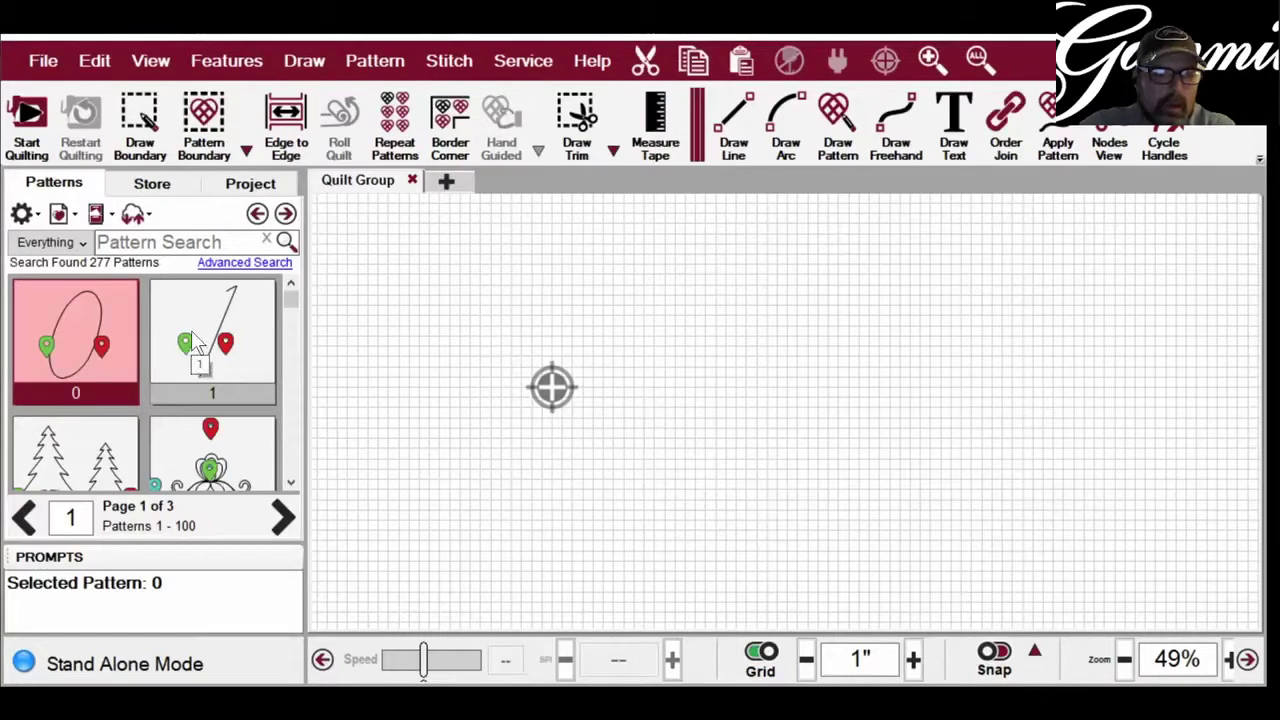
scroll(191, 330, "down", 2)
scroll(195, 340, "up", 2)
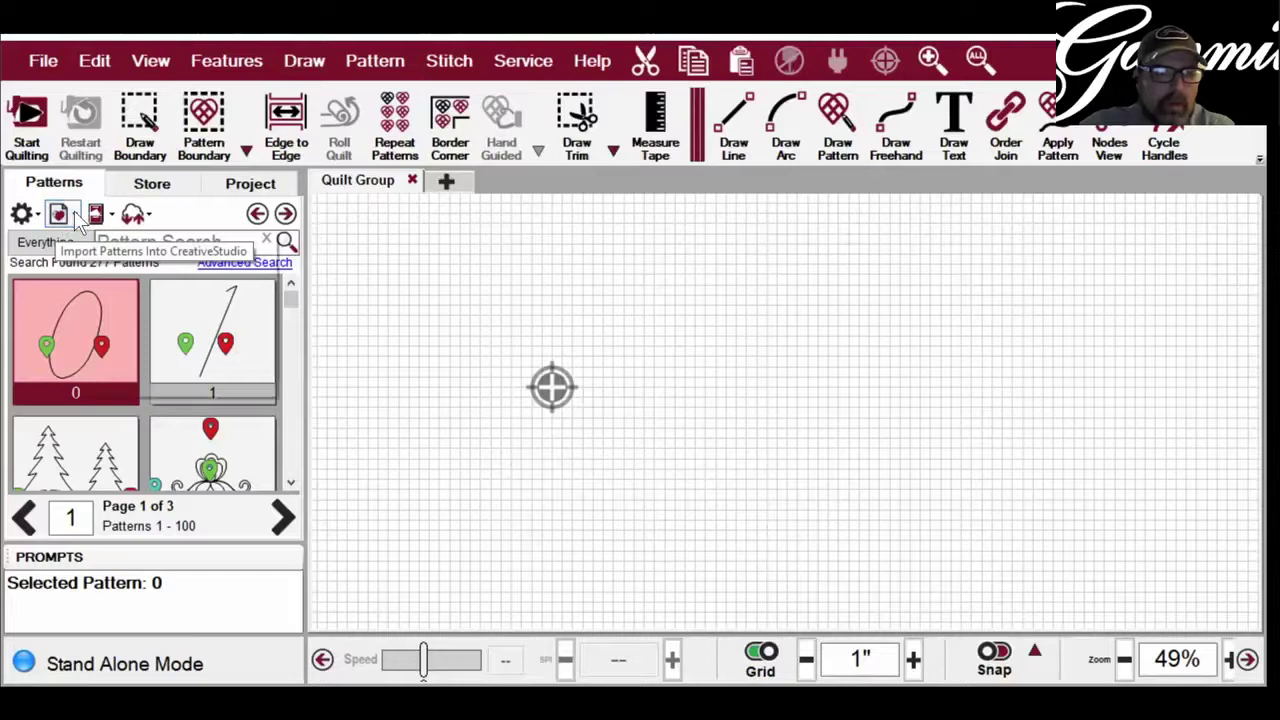
left_click(74, 214)
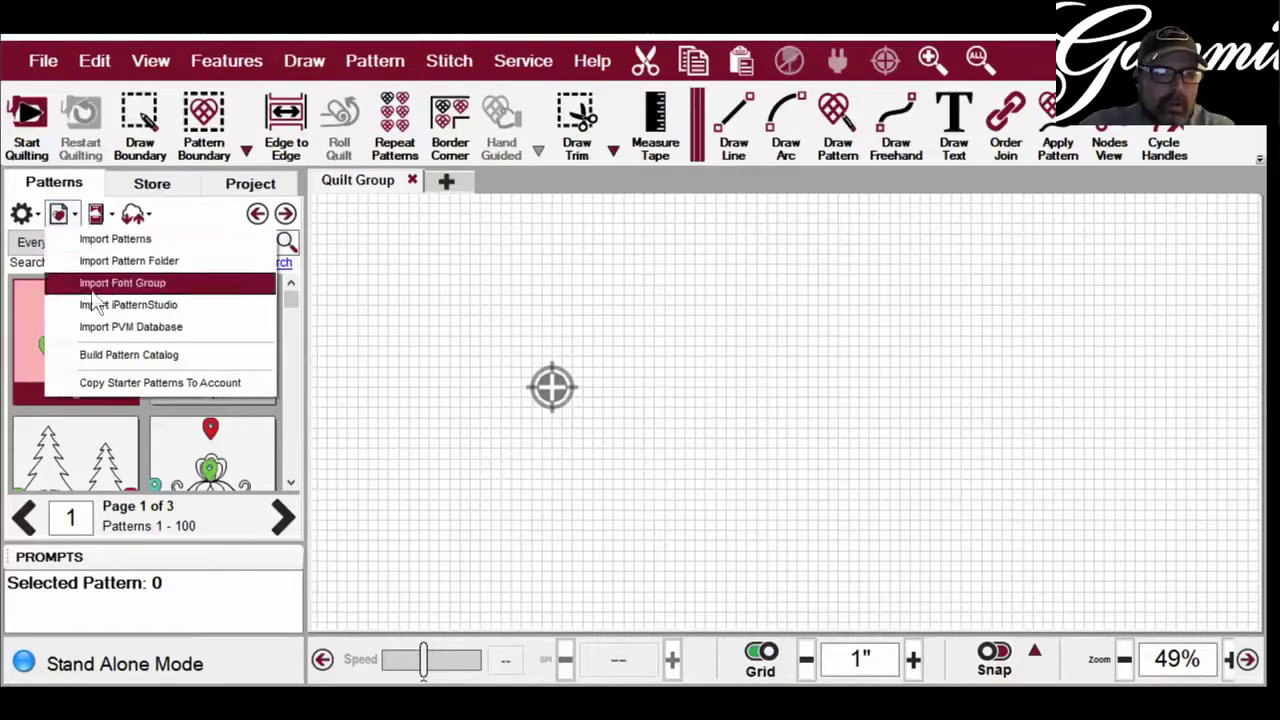
left_click(104, 358)
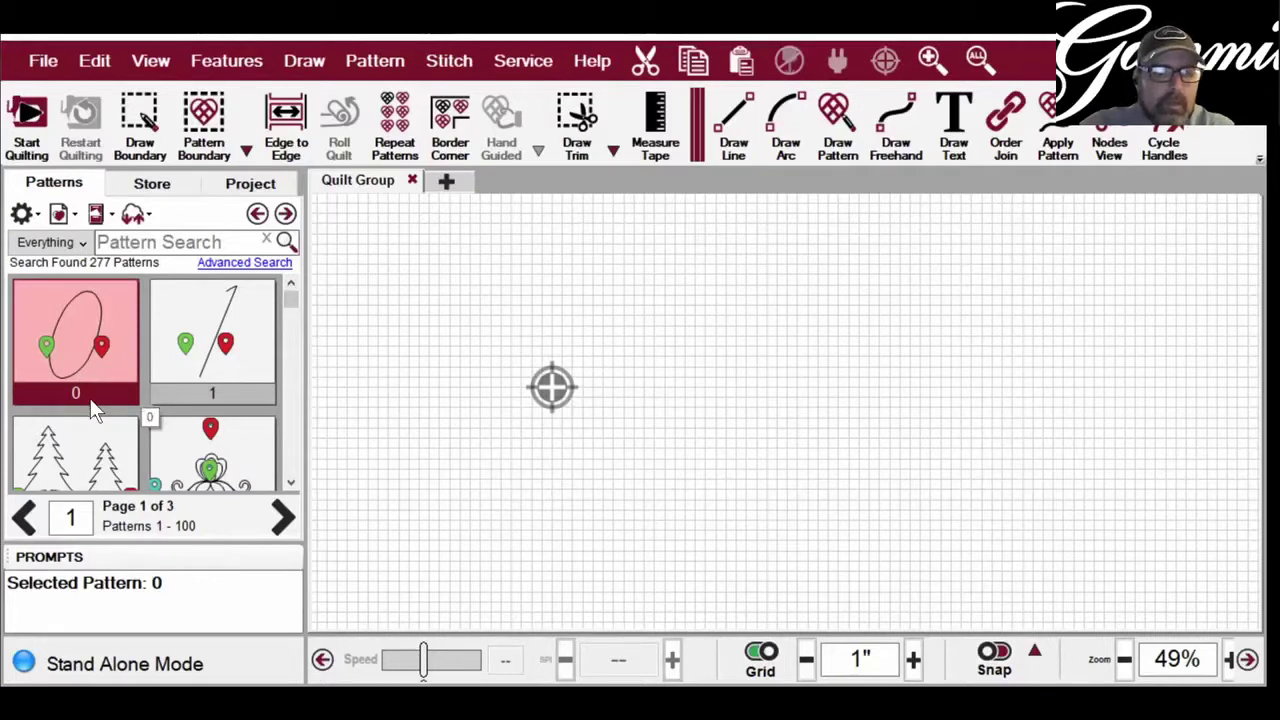
left_click(72, 212)
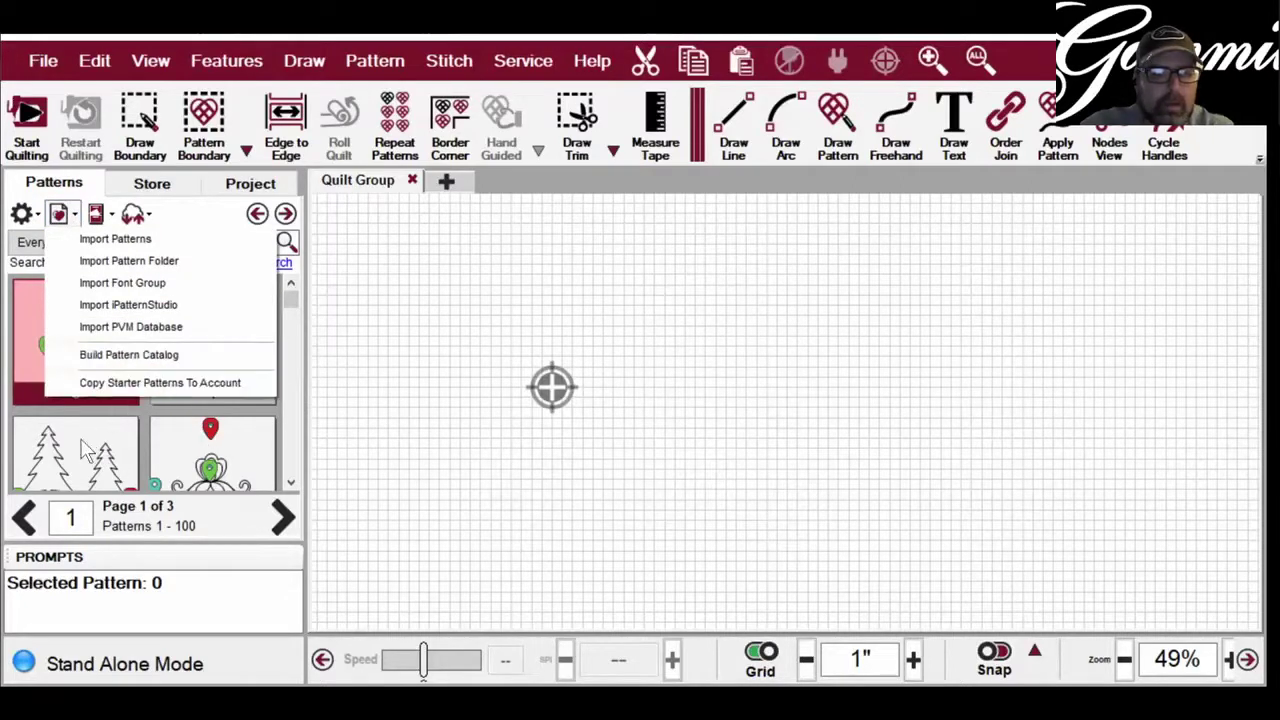
left_click(218, 580)
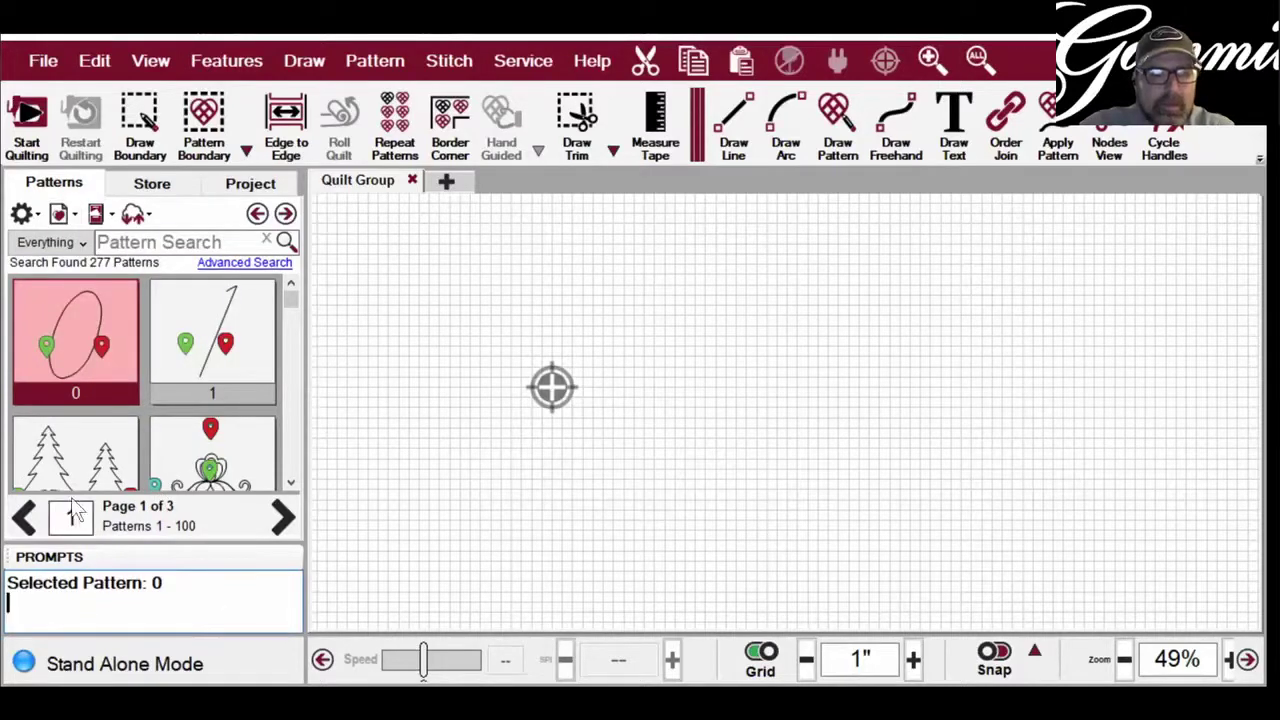
left_click(282, 520)
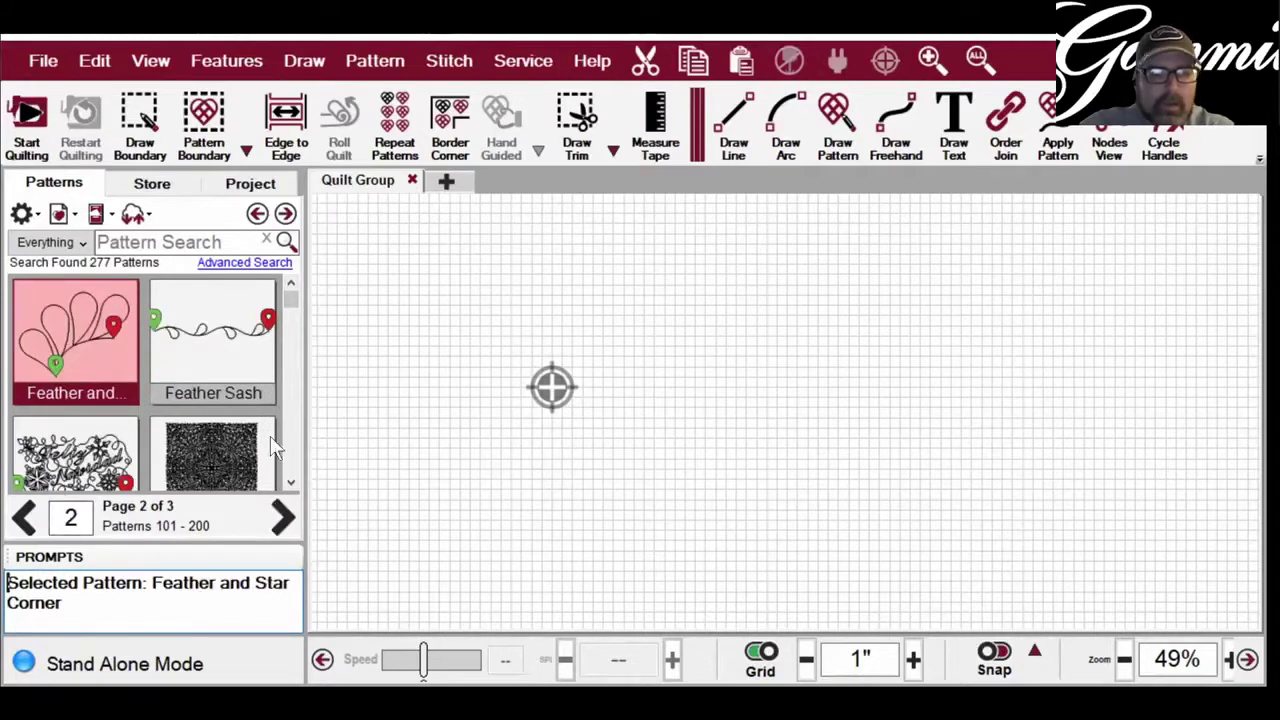
left_click(282, 517)
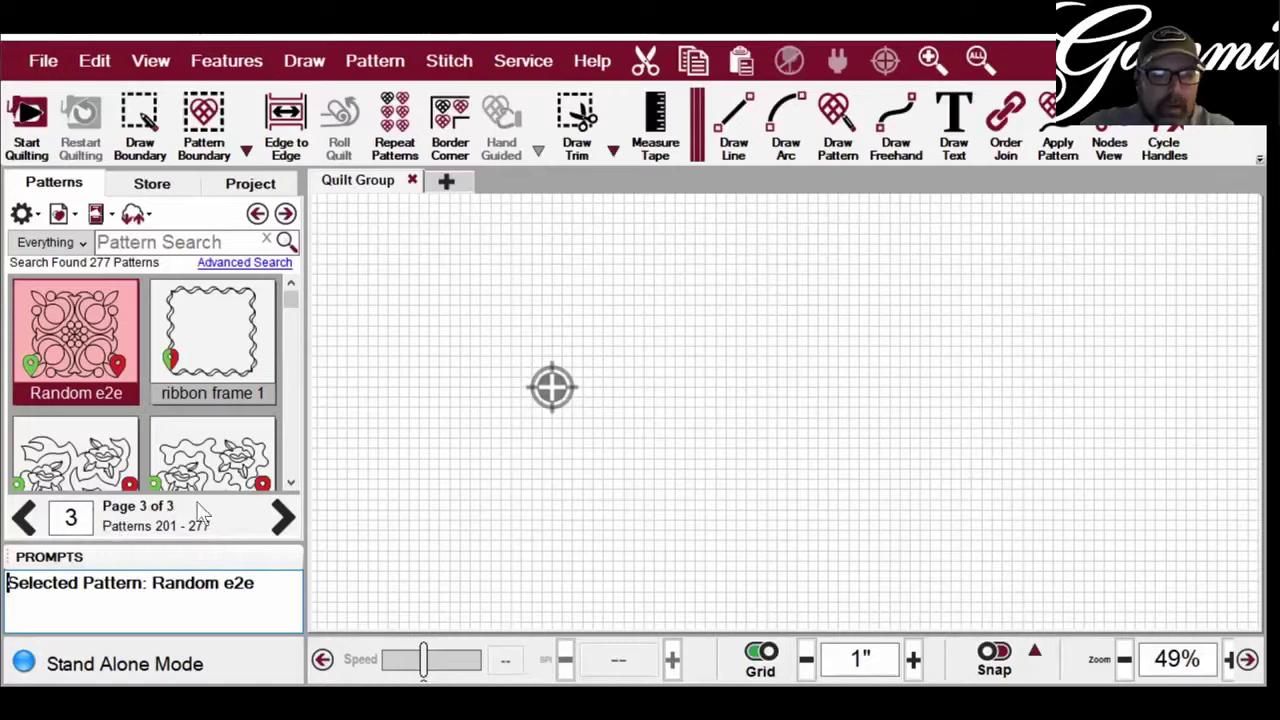
left_click(28, 517)
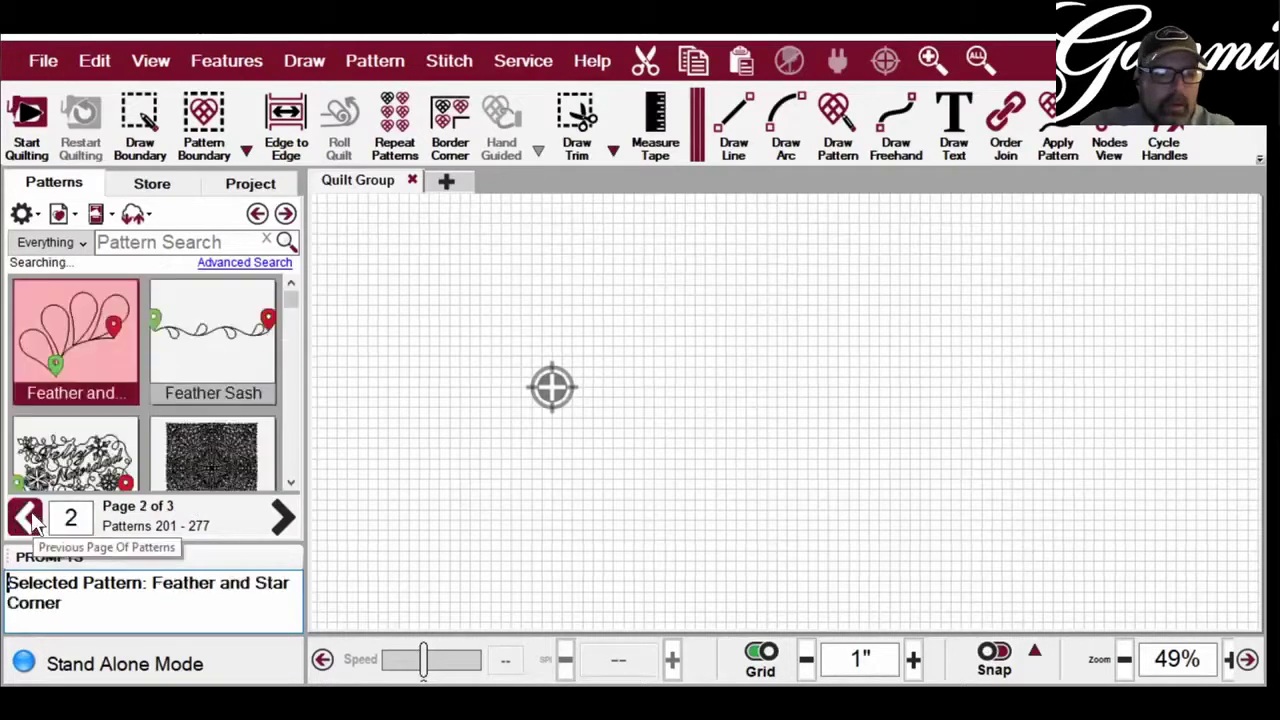
left_click(28, 517)
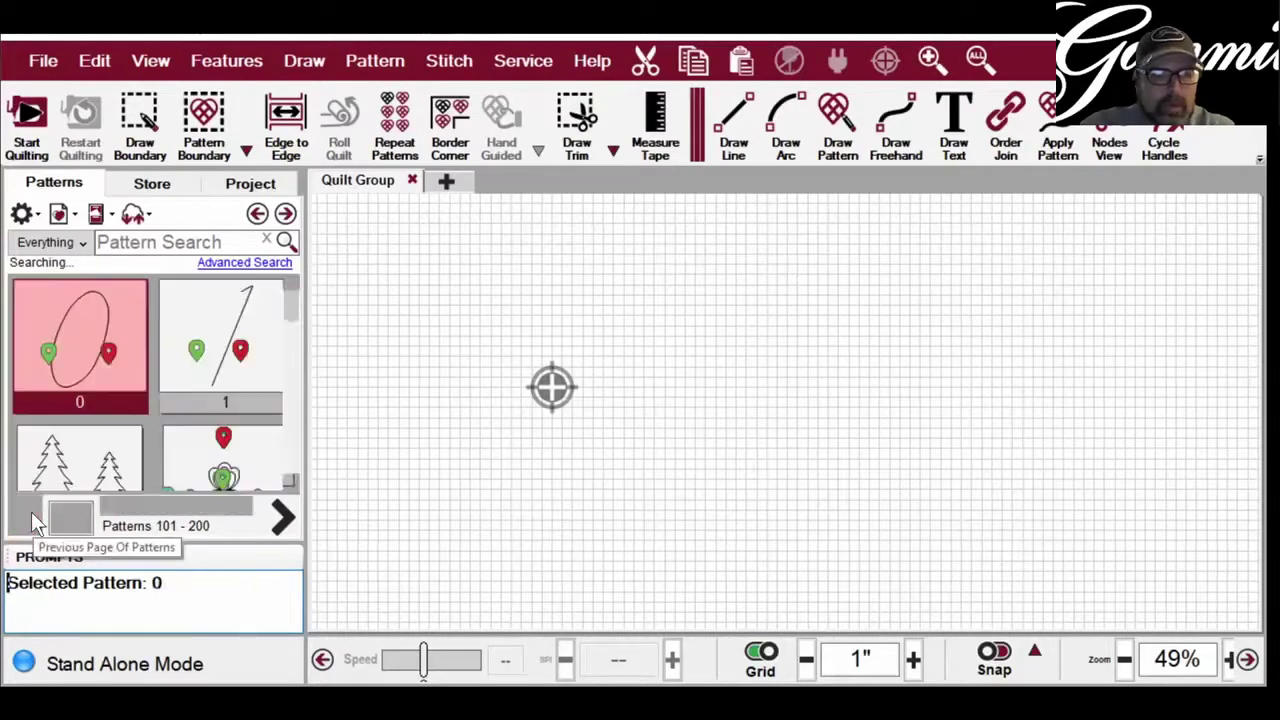
- Build a Pattern Catalog from the Import menu, producing a four-page thumbnail preview
left_click(62, 217)
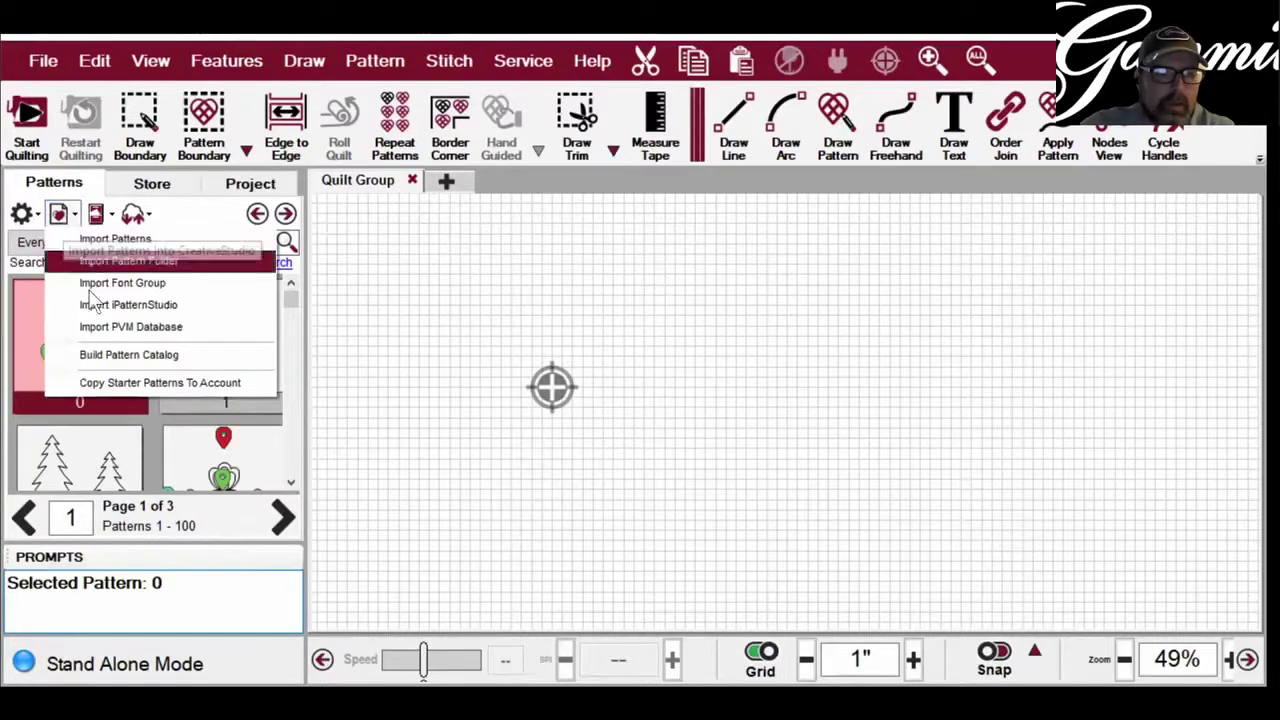
left_click(108, 356)
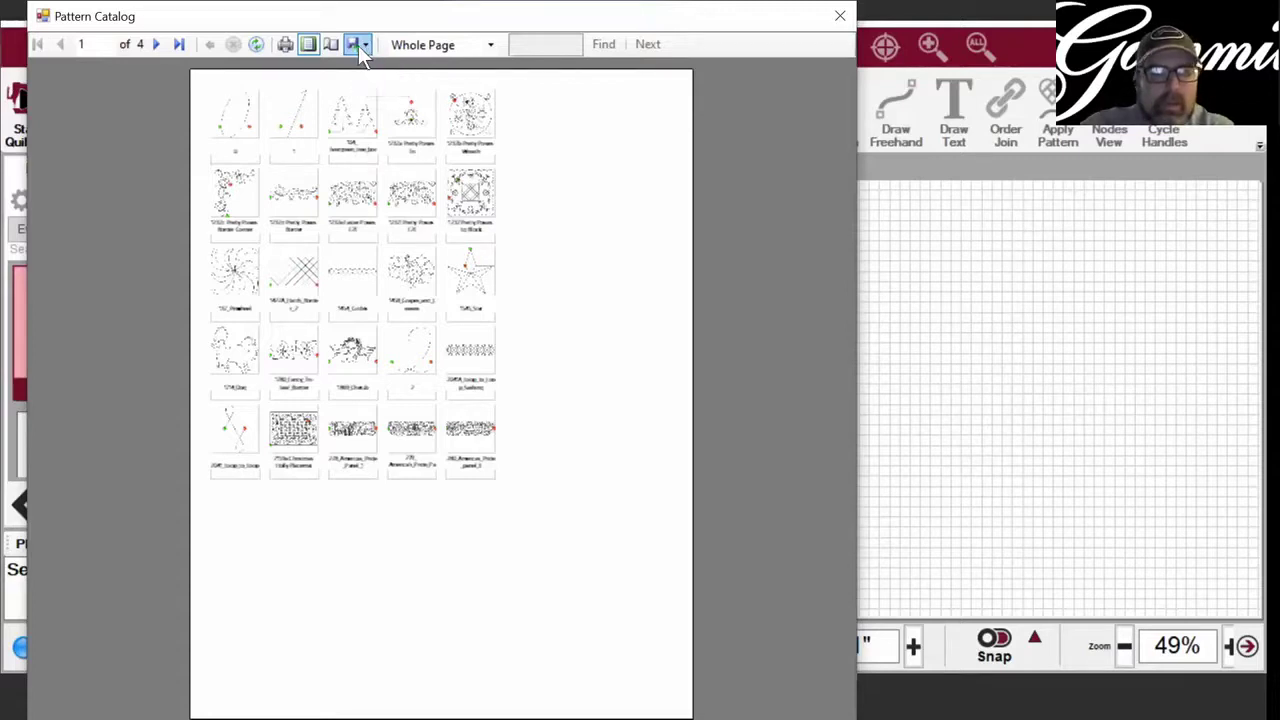
- Export the catalog as a PDF named 'patterns pg 1' in Downloads
left_click(362, 47)
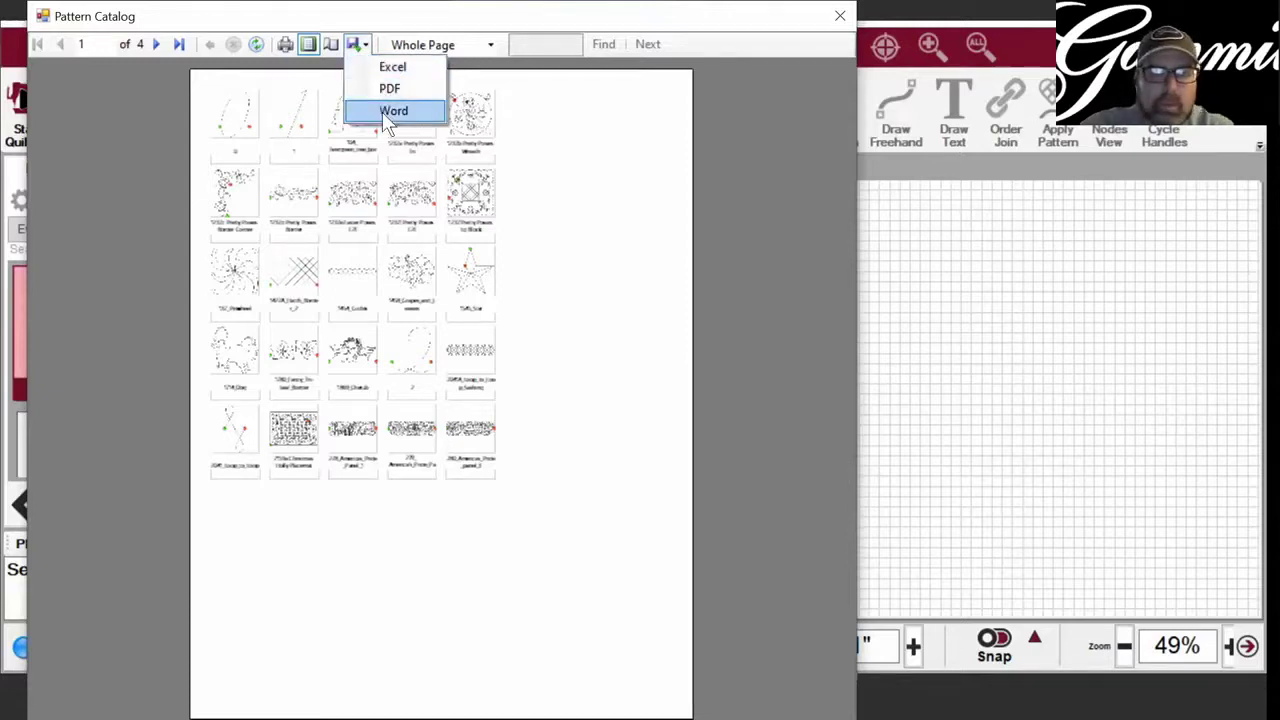
left_click(352, 44)
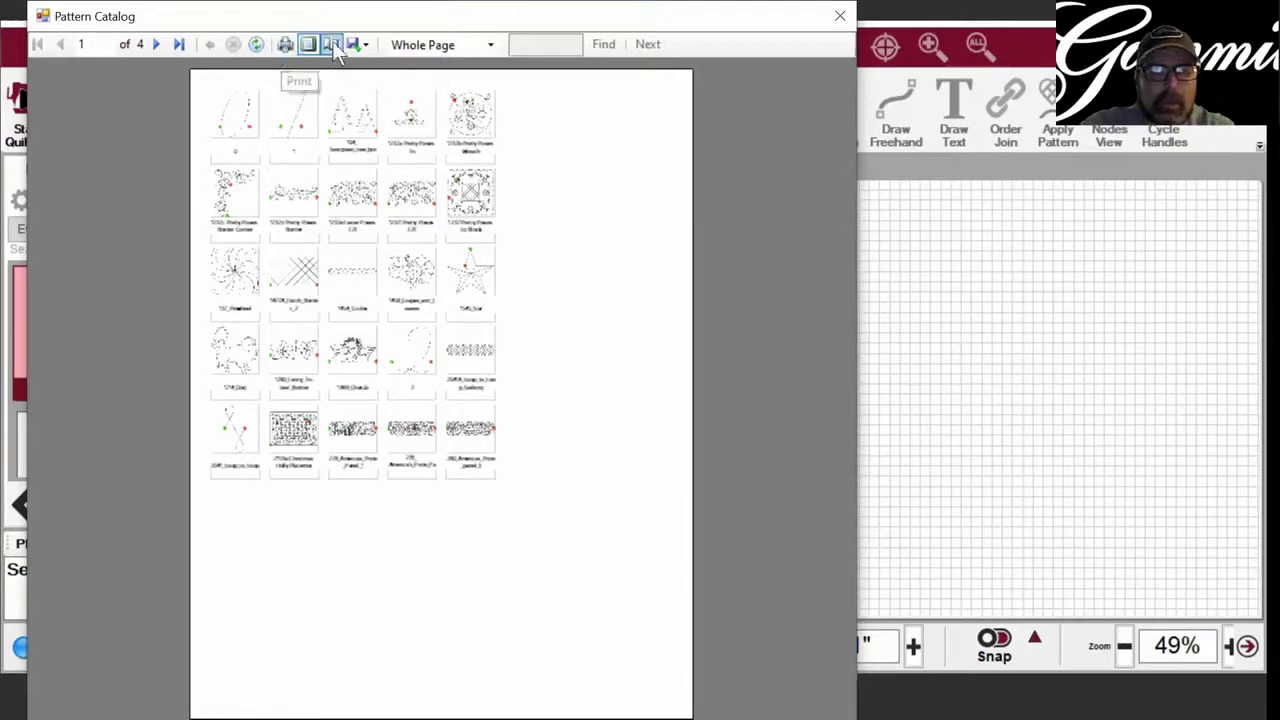
left_click(361, 44)
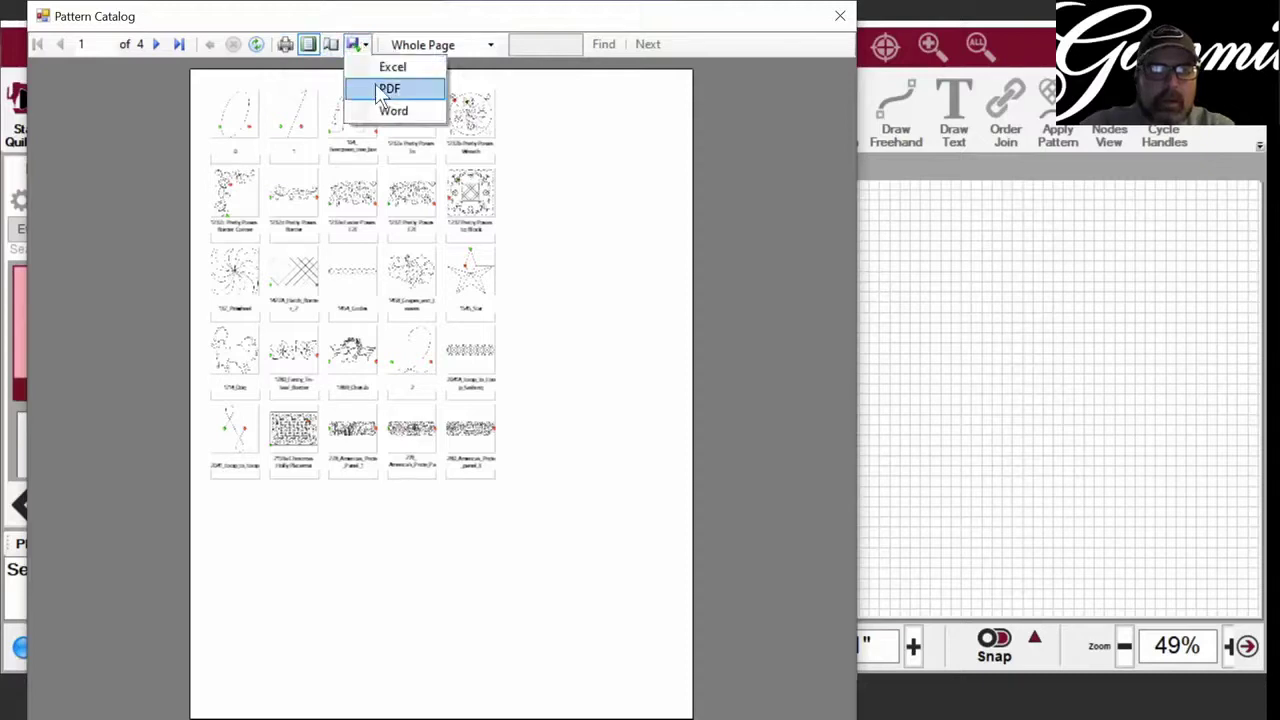
key("Return")
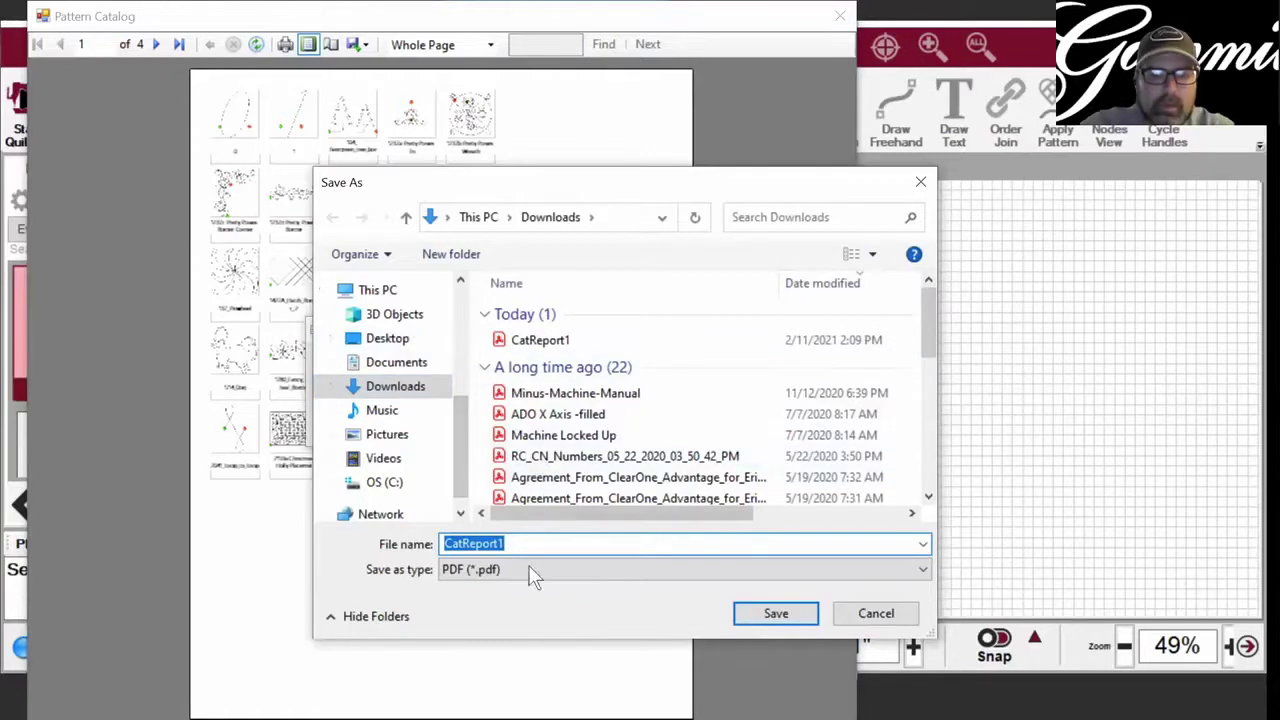
left_click(507, 543)
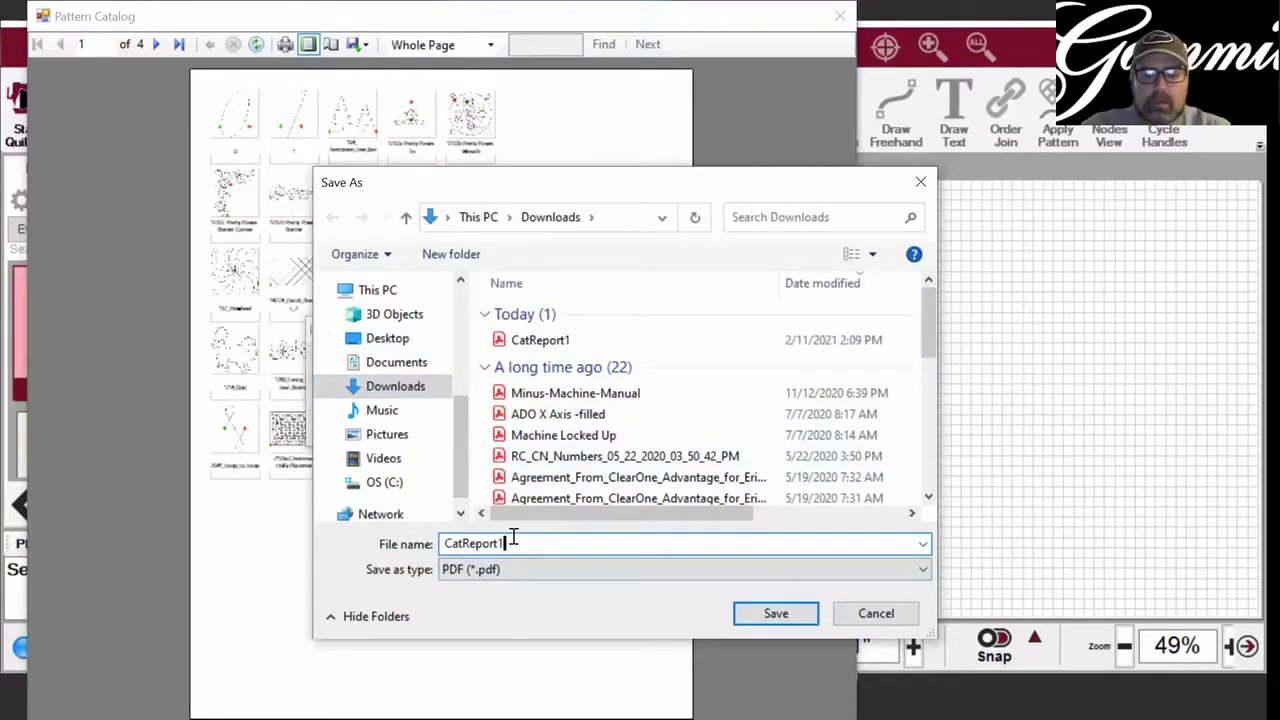
key("BackSpace")
key("BackSpace")
key("BackSpace")
key("BackSpace")
key("BackSpace")
key("BackSpace")
key("BackSpace")
key("BackSpace")
key("BackSpace")
key("BackSpace")
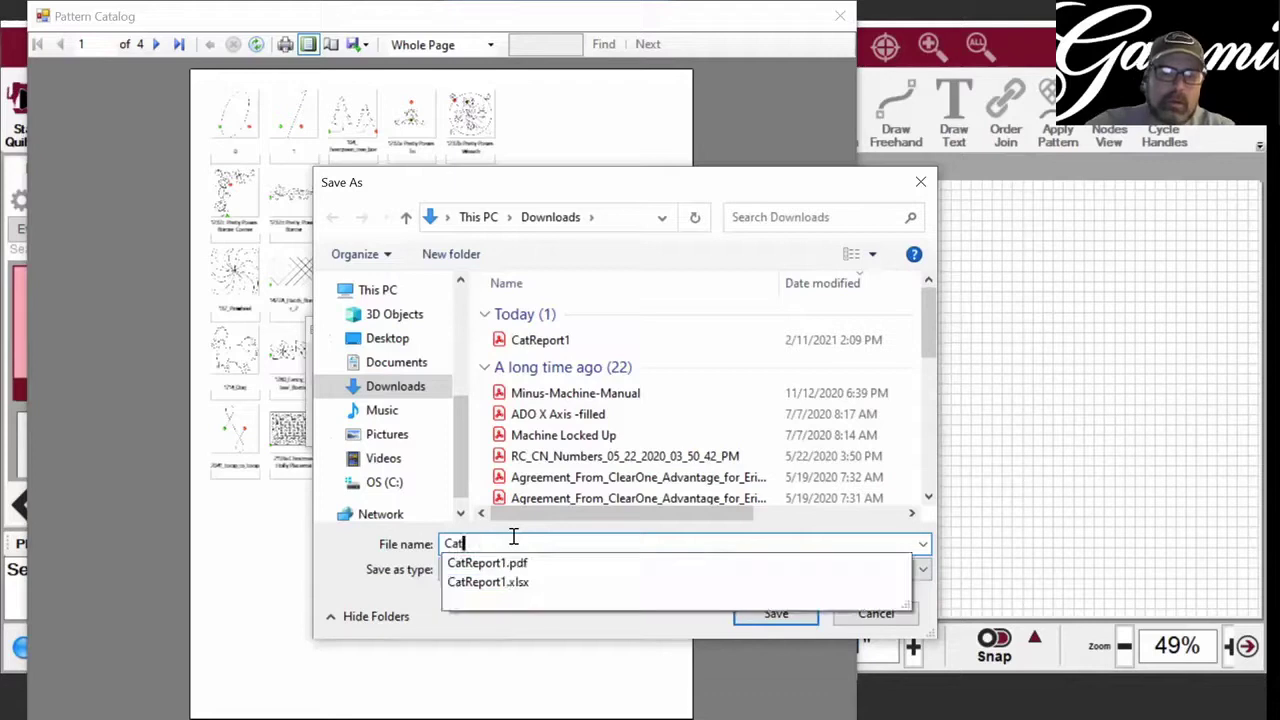
type("pattern")
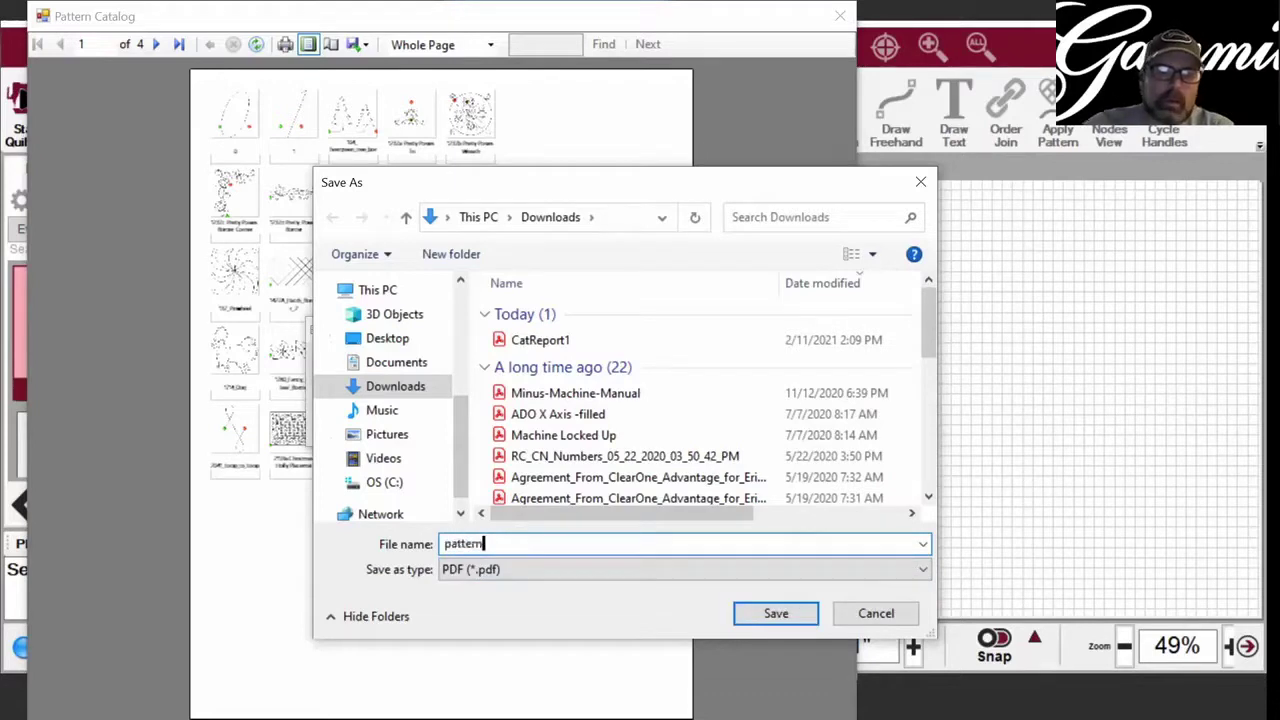
type("s pg 1")
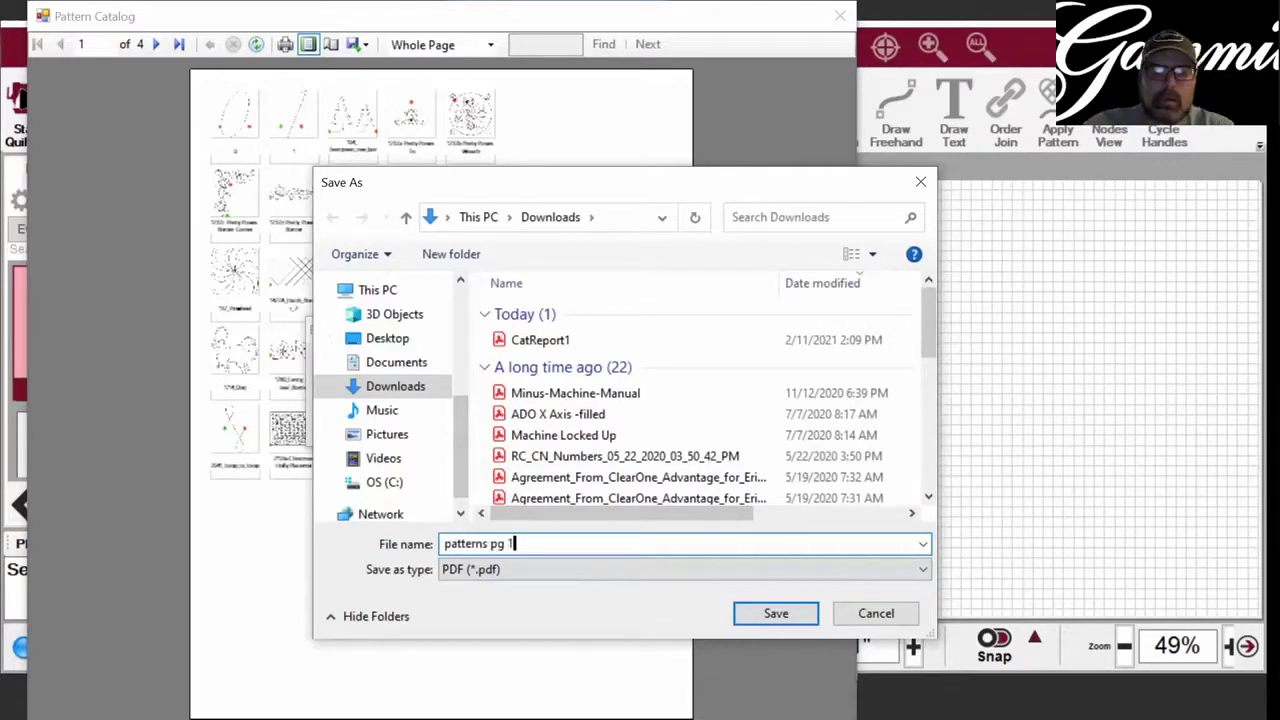
left_click(775, 613)
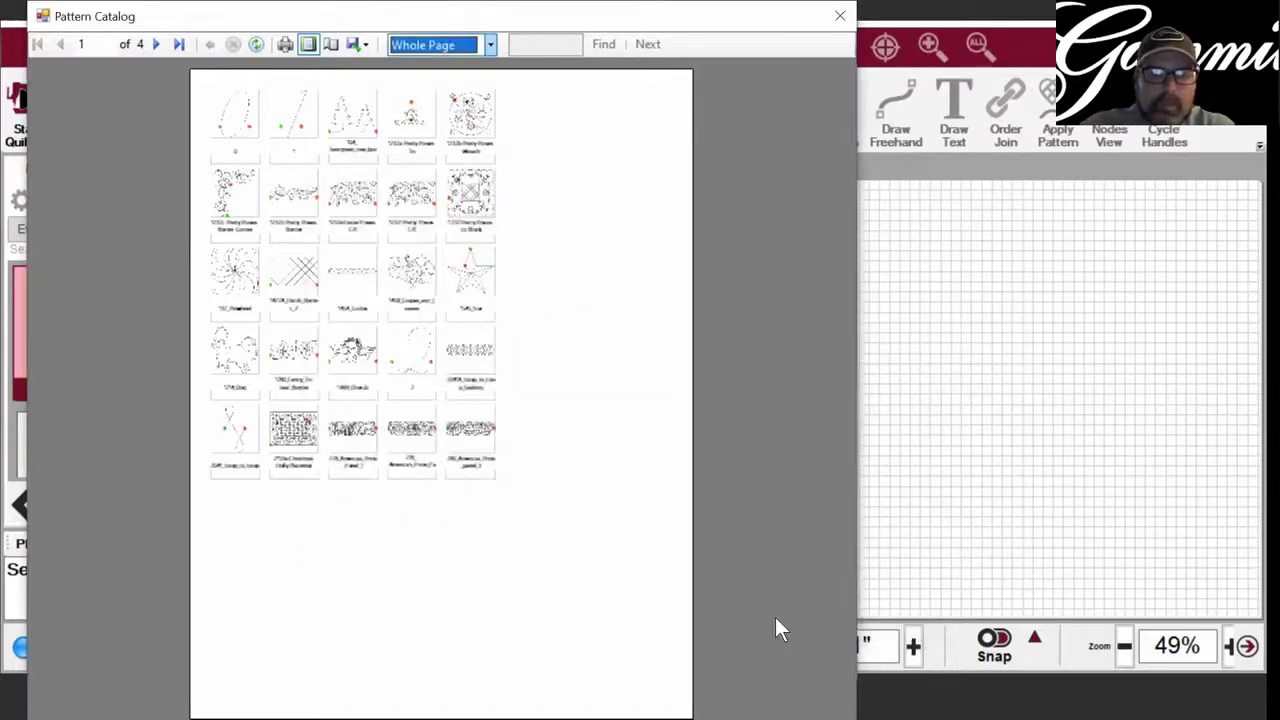